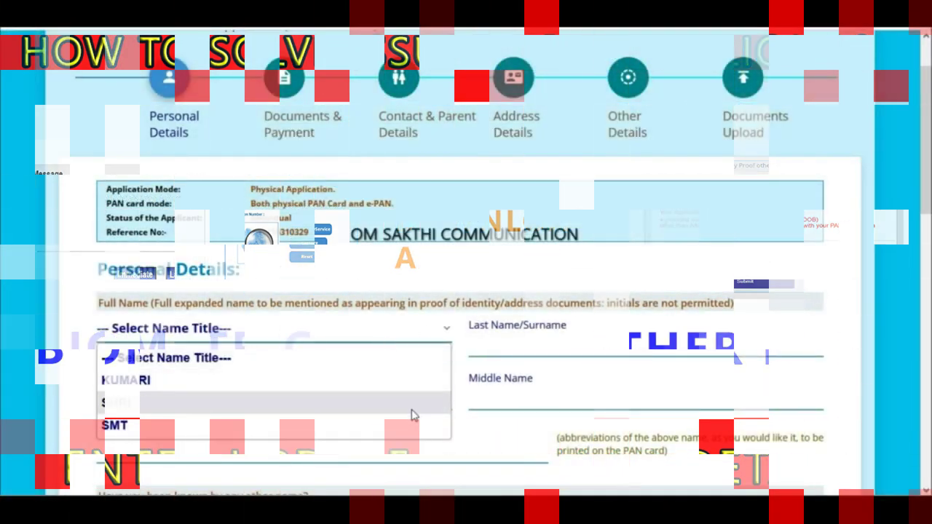
- Enter the applicant's surname and name on card, and answer NO to having another name
click(412, 456)
scroll(394, 426, down, 2)
click(379, 386)
click(343, 432)
scroll(328, 408, down, 2)
click(213, 403)
scroll(213, 403, down, 1)
click(213, 399)
click(223, 474)
scroll(210, 335, down, 5)
click(219, 121)
key(t)
key(Return)
scroll(239, 385, down, 1)
scroll(754, 483, down, 1)
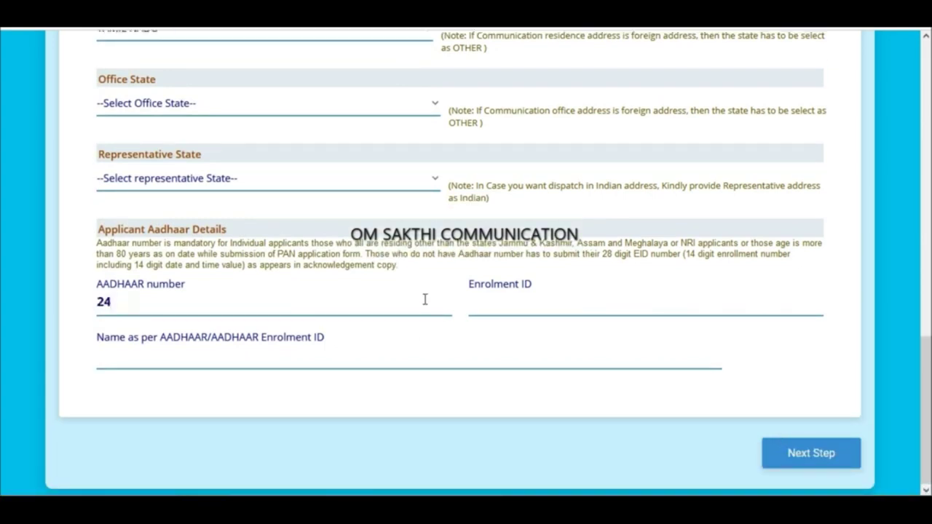
- Enter and confirm the Aadhaar number, add the name as per Aadhaar, and continue
click(435, 352)
text(24)
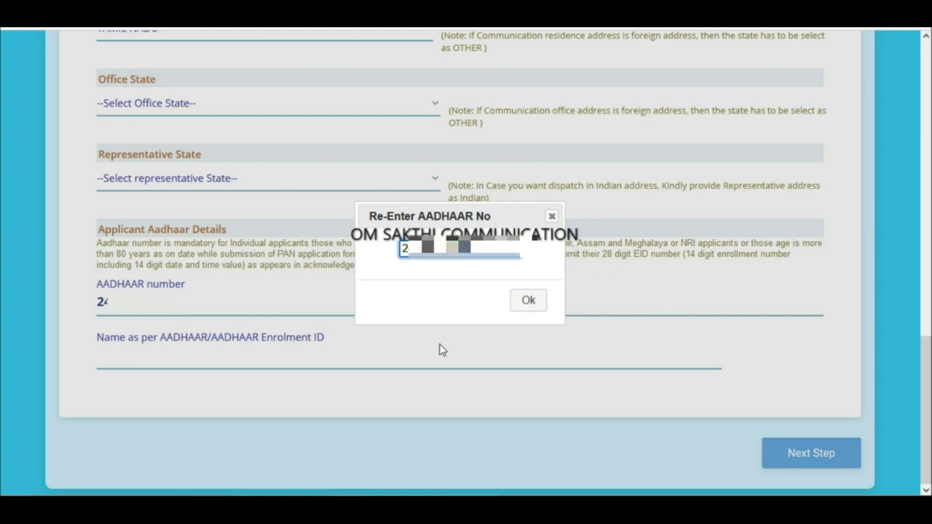
click(528, 301)
click(452, 367)
click(789, 451)
- Choose AADHAAR Card (In Copy) as identity, address and DOB proof, then proceed to payment
click(306, 283)
click(109, 80)
click(218, 359)
click(150, 61)
click(282, 442)
click(83, 164)
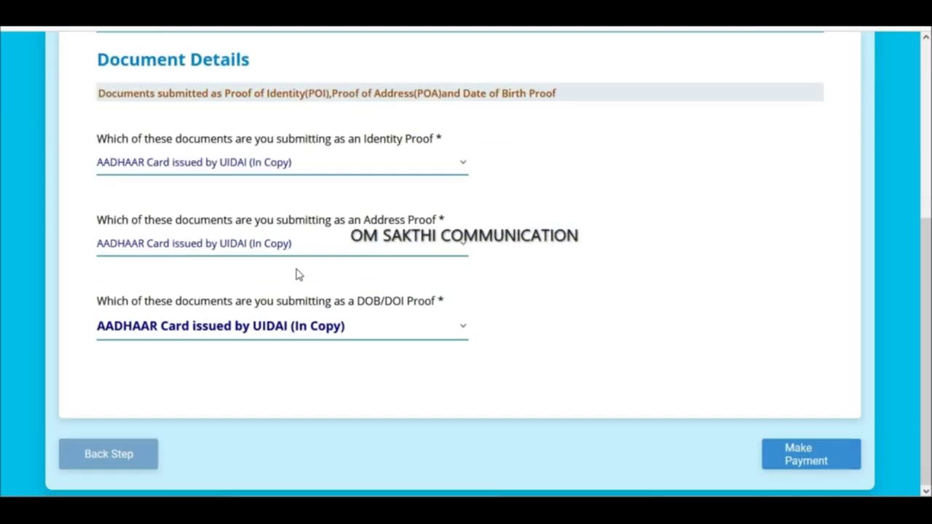
click(813, 455)
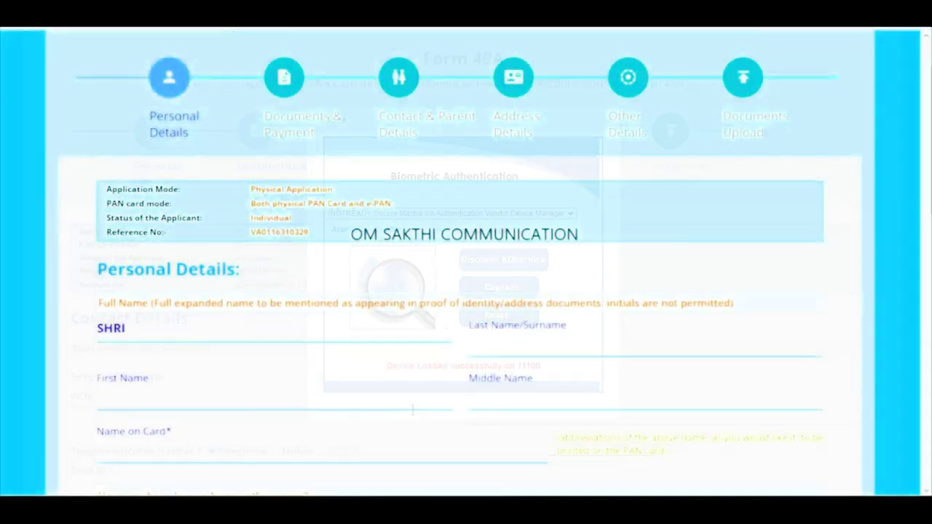
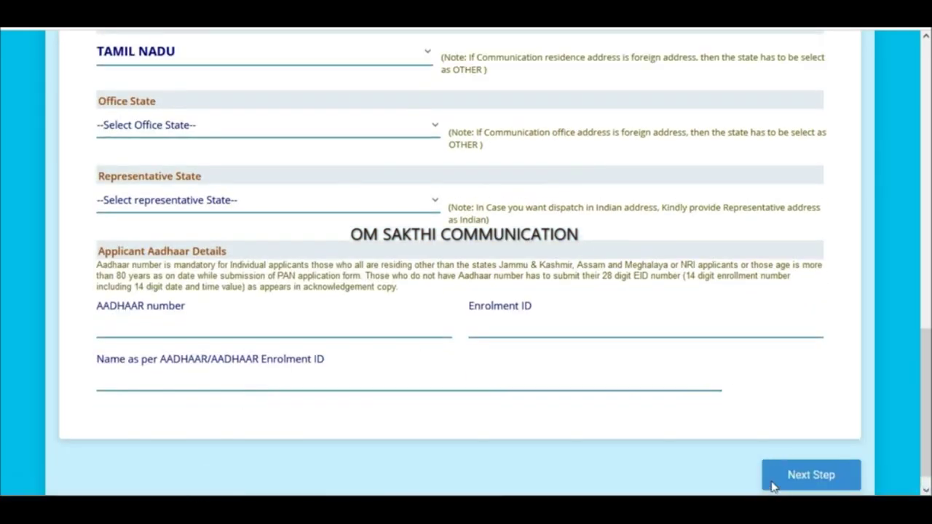
- Complete the applicant's name, enter and re-enter the Aadhaar number, and type the Aadhaar name
scroll(598, 394, down, 1)
click(424, 299)
text(24)
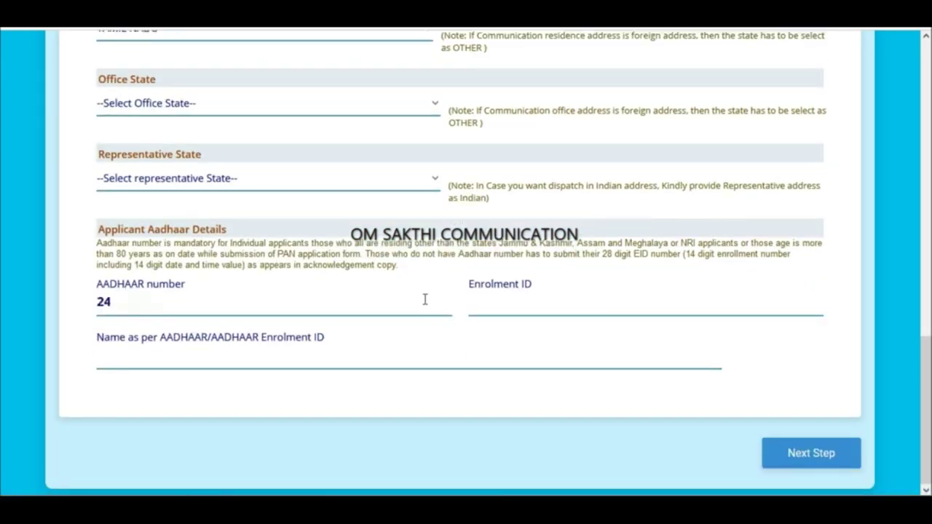
click(440, 360)
text(24)
key(Return)
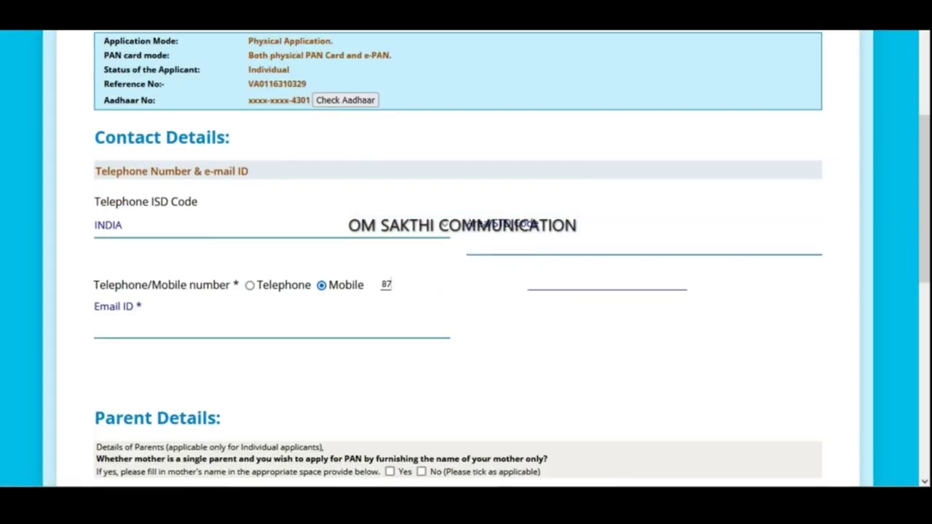
- Fill in the applicant's mobile number and e-mail address
text(00)
click(439, 333)
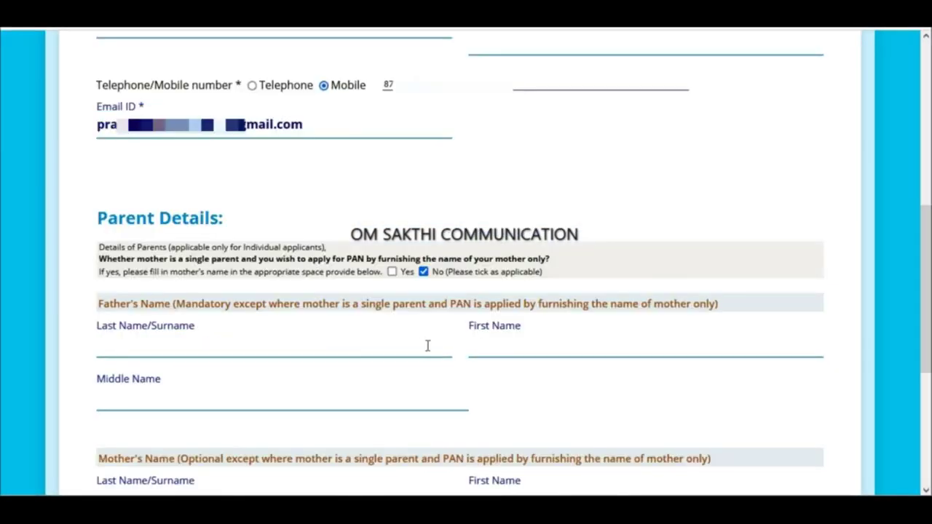
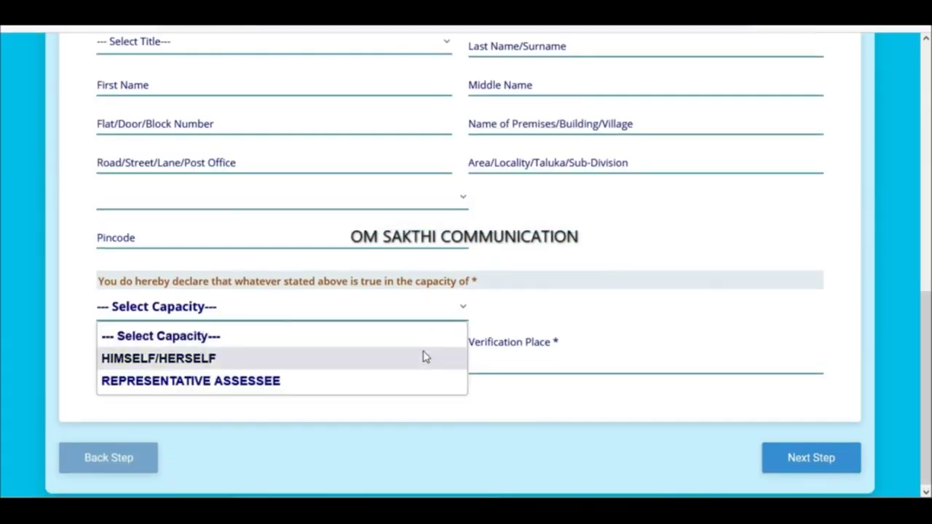
- Set the verifier to HIMSELF/HERSELF with verification place Tiruppur
click(426, 358)
click(532, 362)
text(tiruppur)
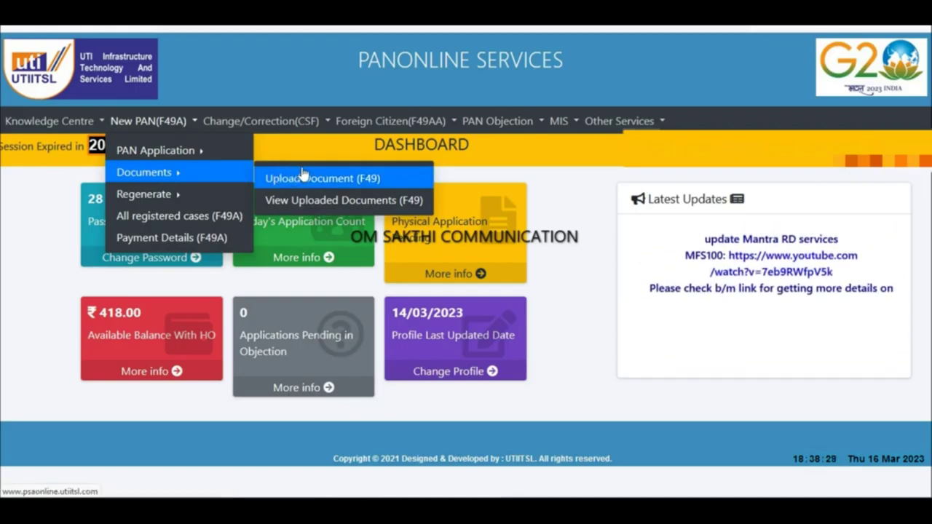
click(303, 173)
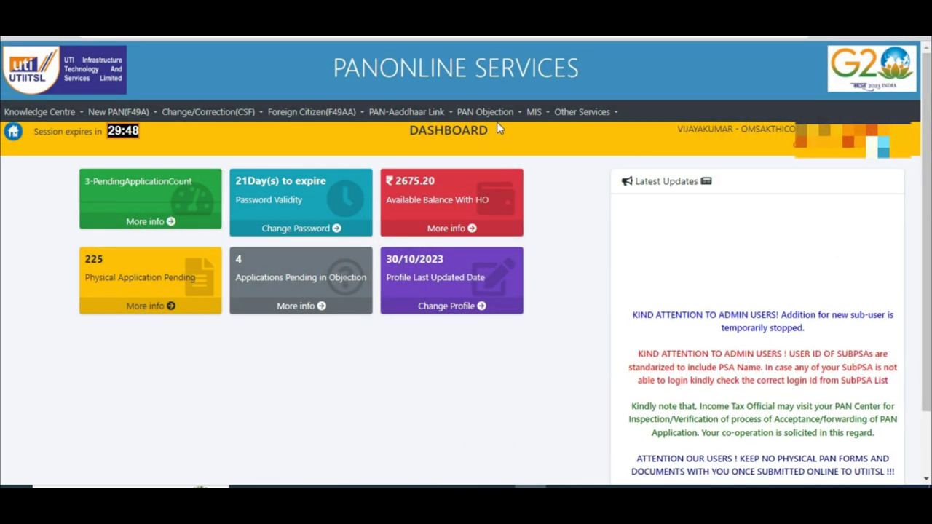
click(486, 113)
mouse_move(493, 145)
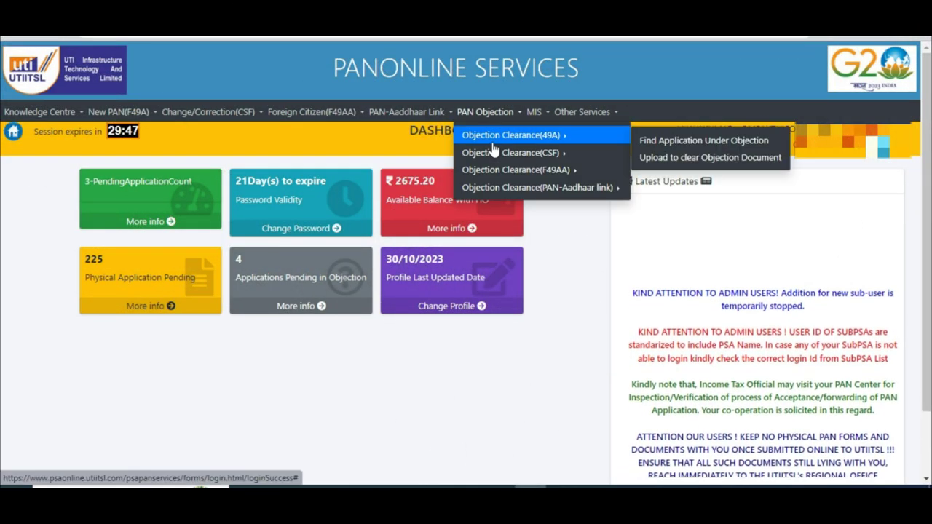
click(647, 146)
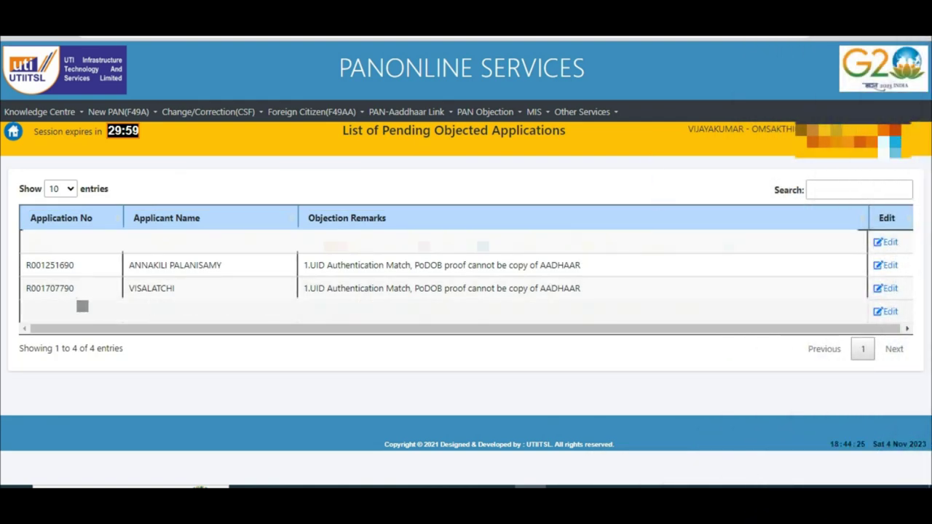
drag(22, 292, 246, 306)
click(227, 297)
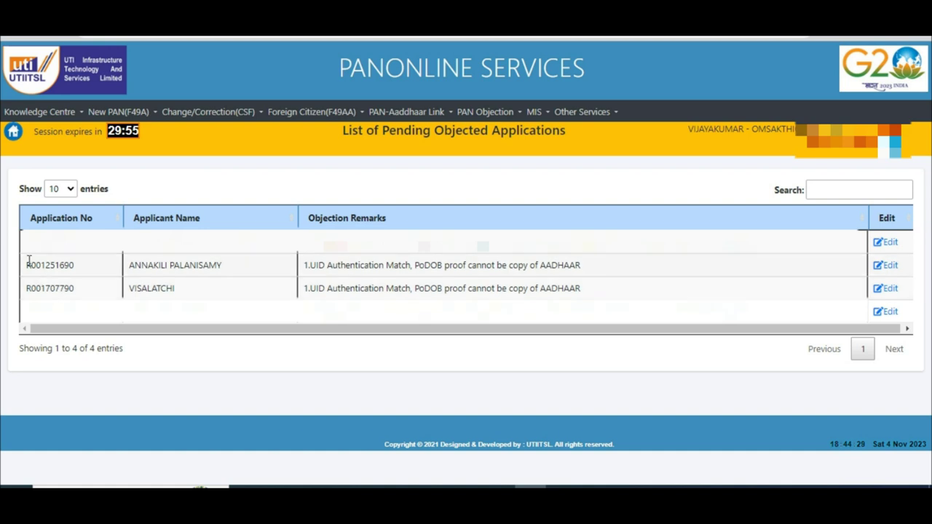
drag(29, 267, 226, 279)
drag(318, 265, 588, 305)
click(589, 306)
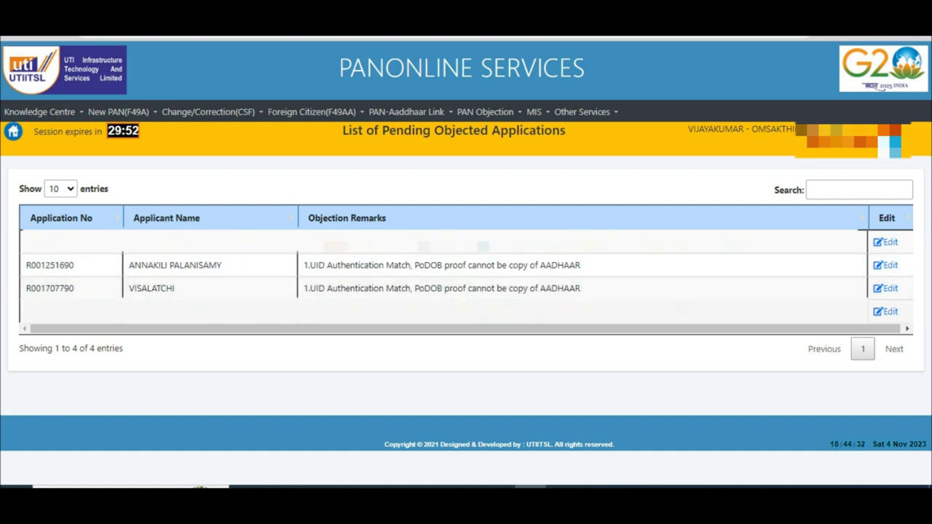
click(884, 290)
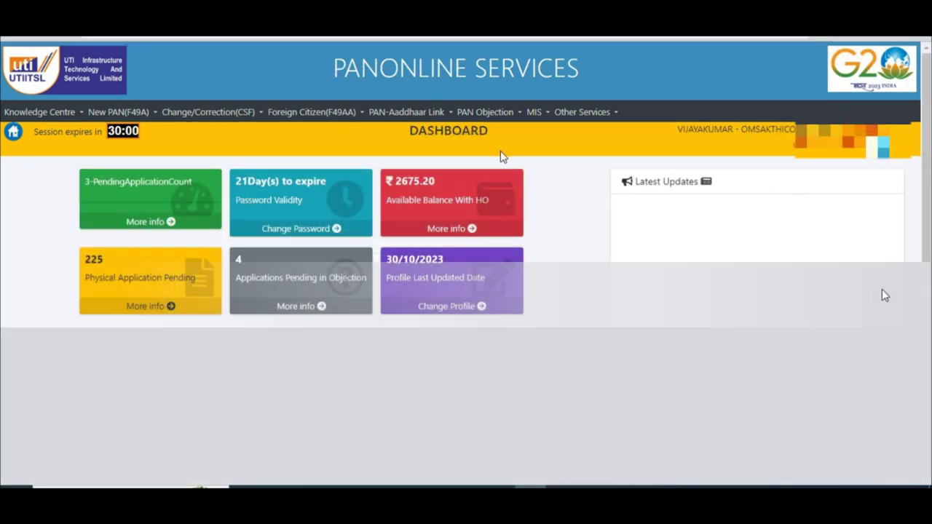
click(499, 115)
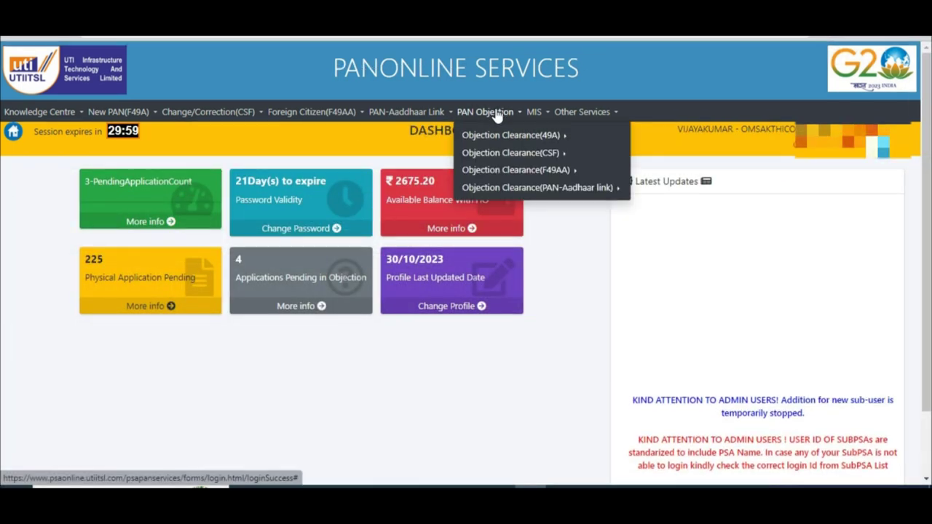
- Open the objection document upload list and start Crop and Upload for the objection document
mouse_move(502, 135)
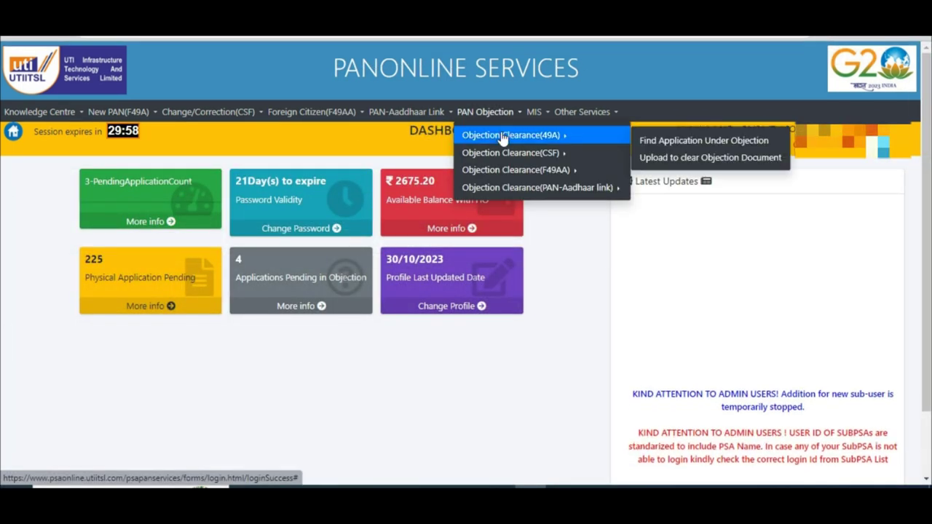
click(663, 159)
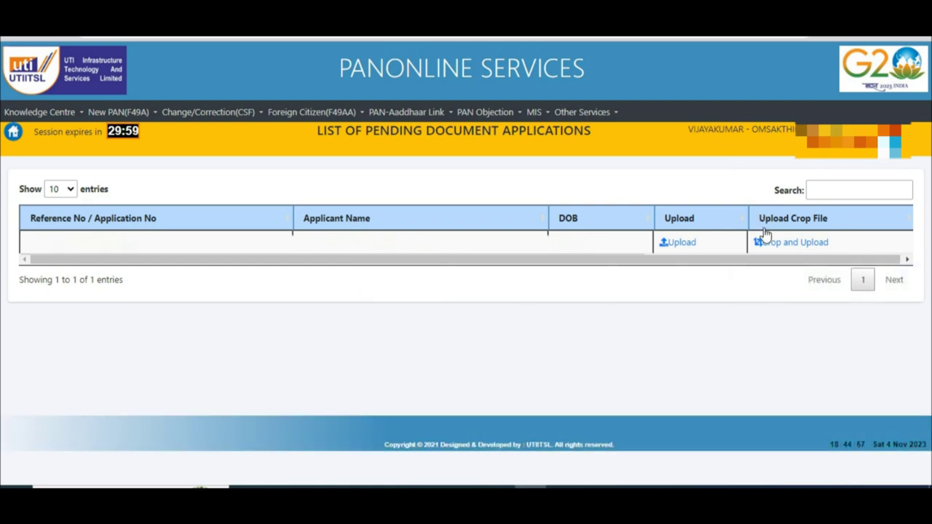
click(765, 240)
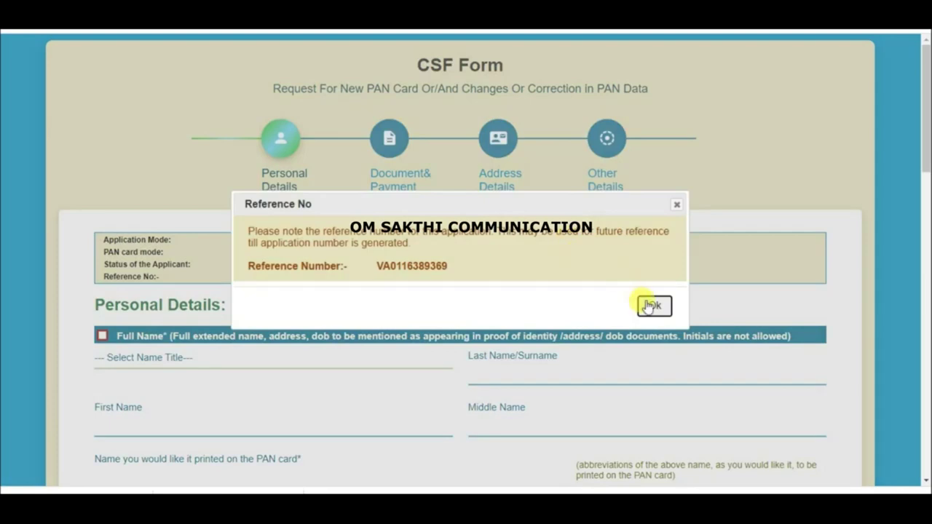
- Confirm the re-entered PAN and correct the full name with title SHRI and the applicant's names
click(649, 304)
click(102, 271)
click(182, 293)
click(129, 337)
scroll(218, 313, down, 1)
click(285, 291)
click(662, 241)
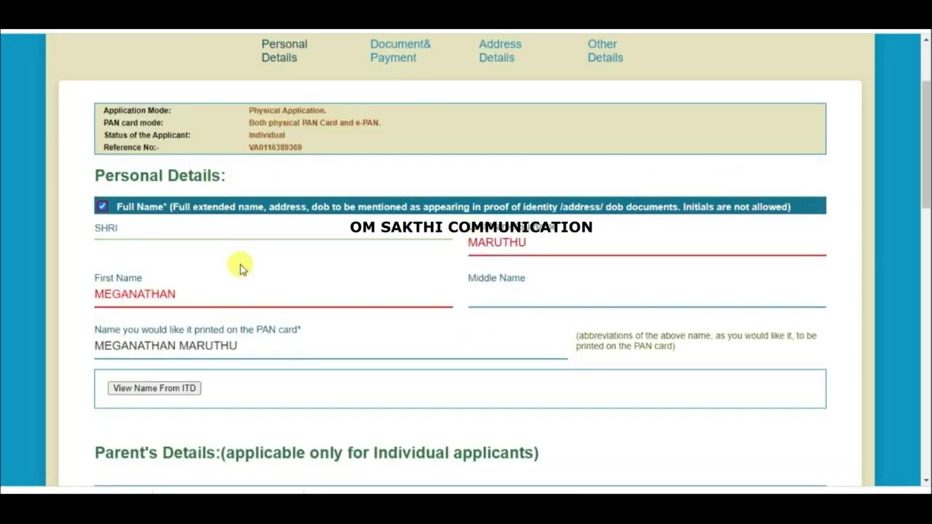
scroll(302, 281, down, 3)
click(137, 391)
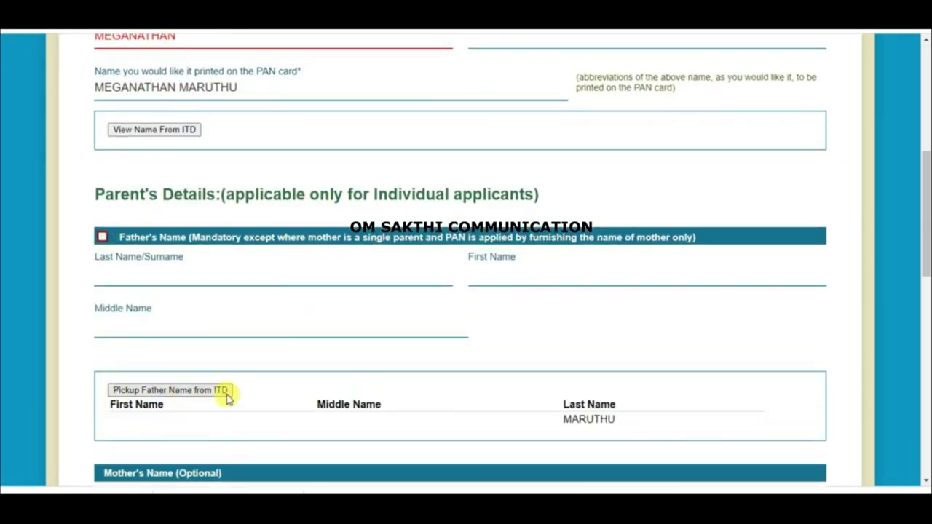
scroll(228, 399, down, 8)
click(103, 226)
click(162, 331)
scroll(218, 291, down, 2)
click(183, 260)
key(Return)
- Enter the Aadhaar number and confirm its re-entry
click(120, 350)
text(68)
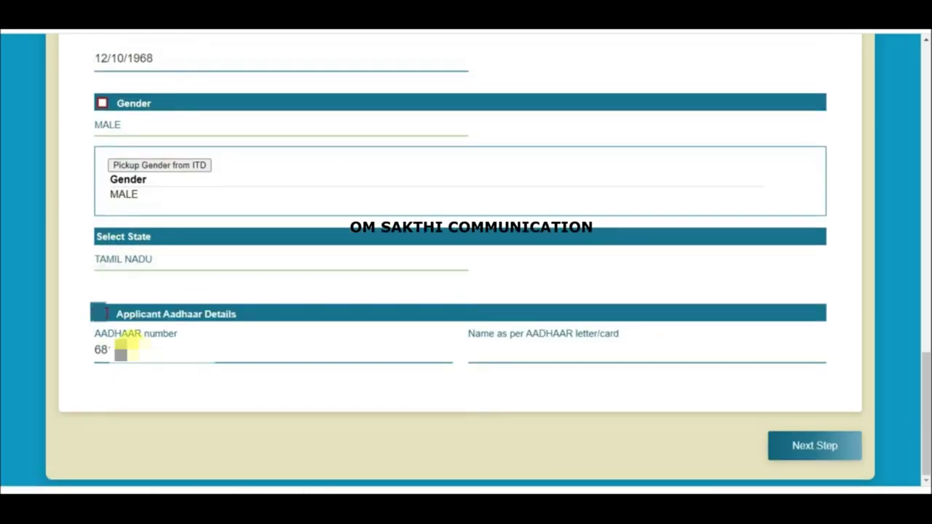
click(510, 364)
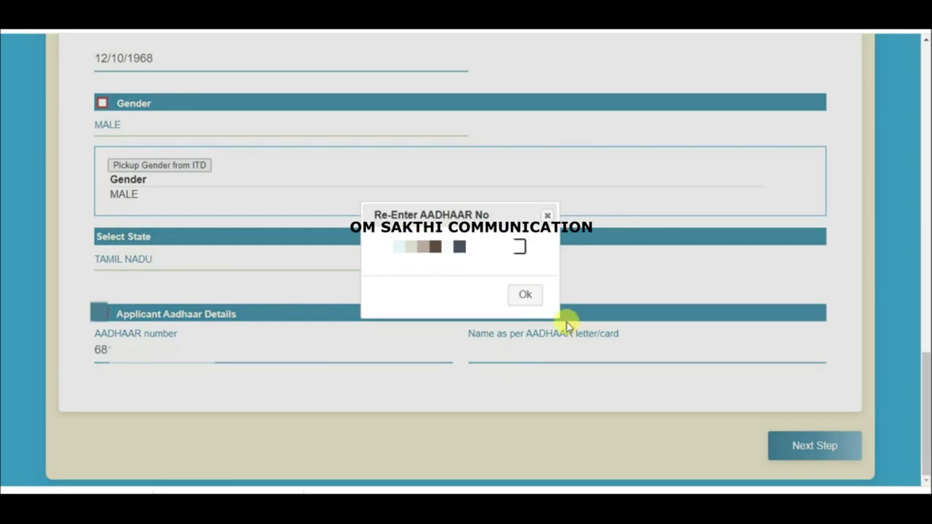
key(Return)
click(551, 354)
- Add the Aadhaar name, dismiss the linking alert, choose Correction in Name, and open PAN proof choices
click(815, 446)
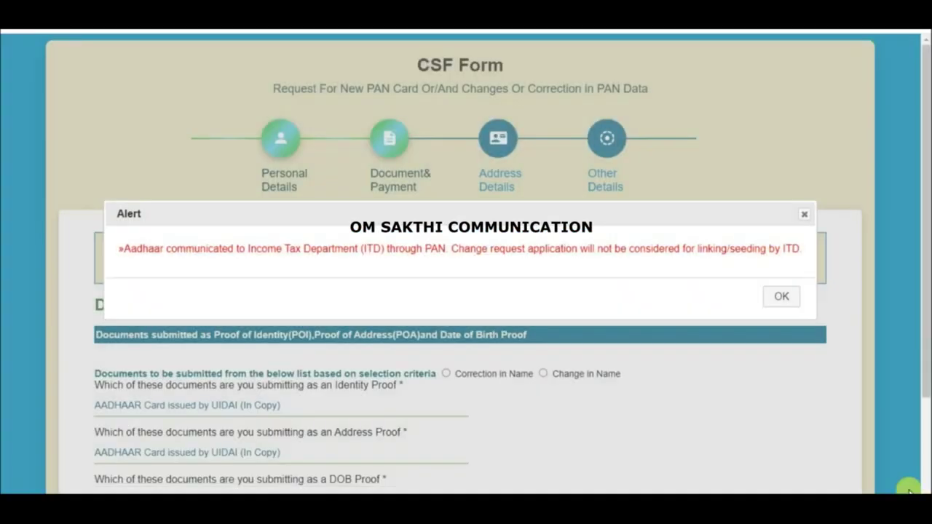
click(782, 296)
click(446, 244)
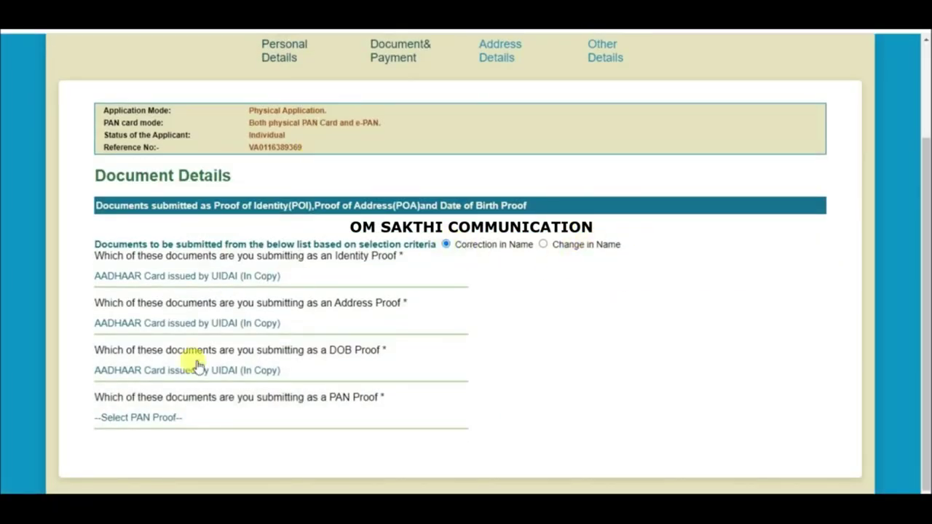
click(166, 418)
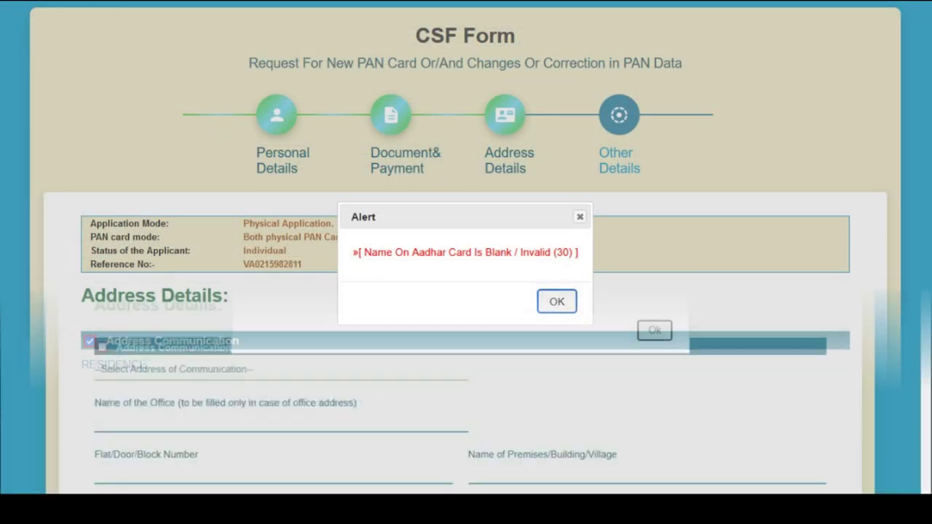